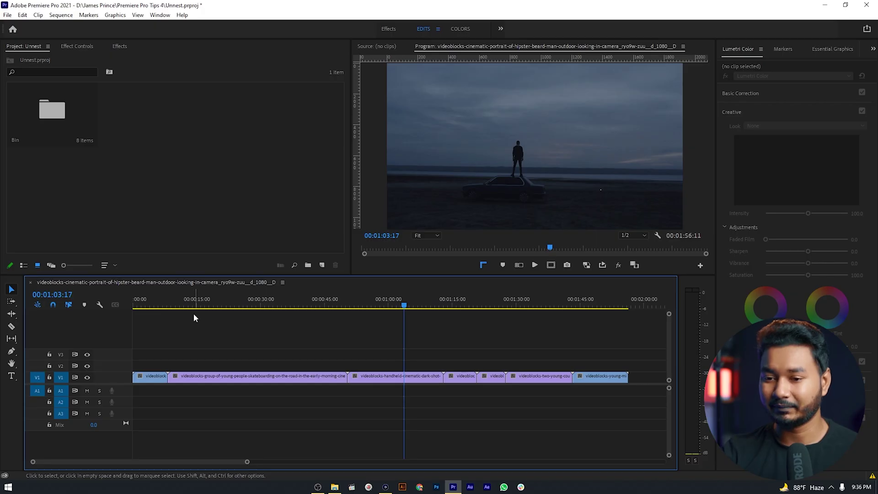
Scrub the playhead across the timeline to preview the row of stock clips.
drag(142, 303, 566, 306)
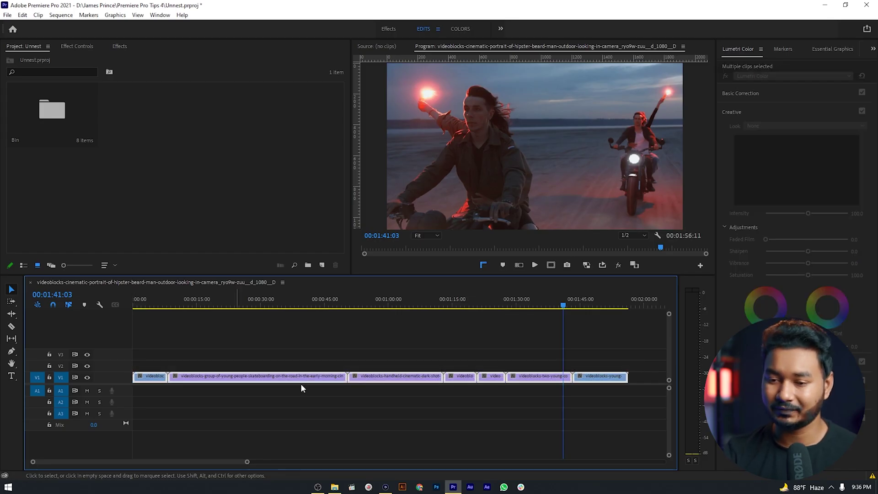
Nest the selected V1 clips into a sequence named 'Video 1', then scrub back toward its start.
right_click(284, 378)
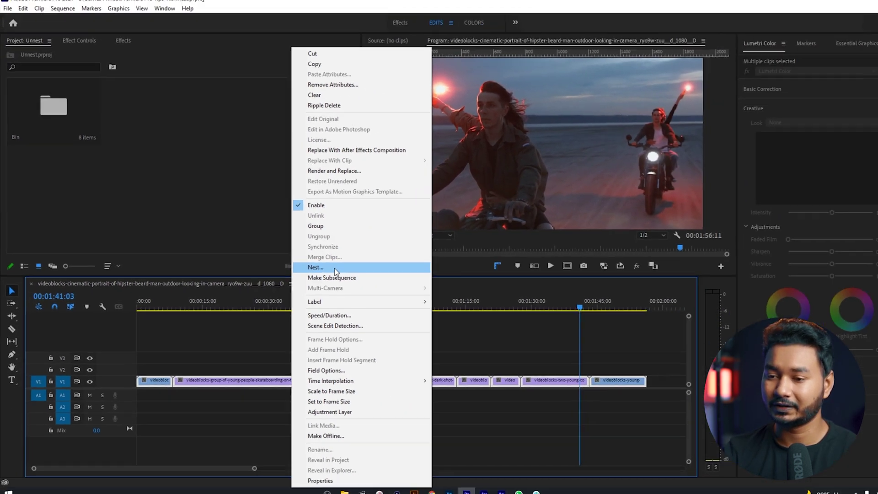
click(324, 268)
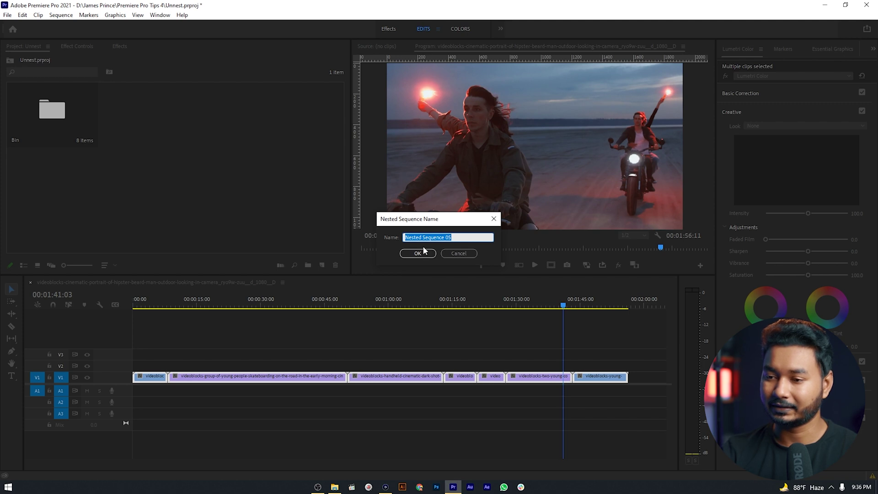
text(Video 1)
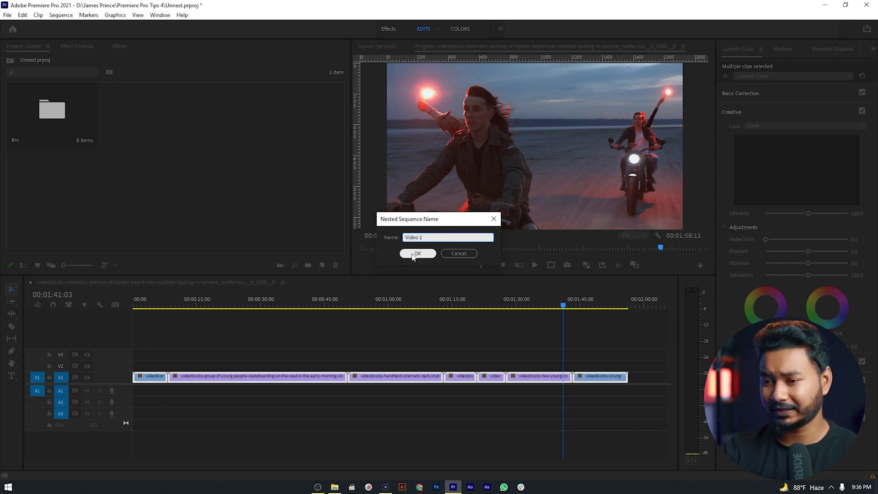
click(417, 253)
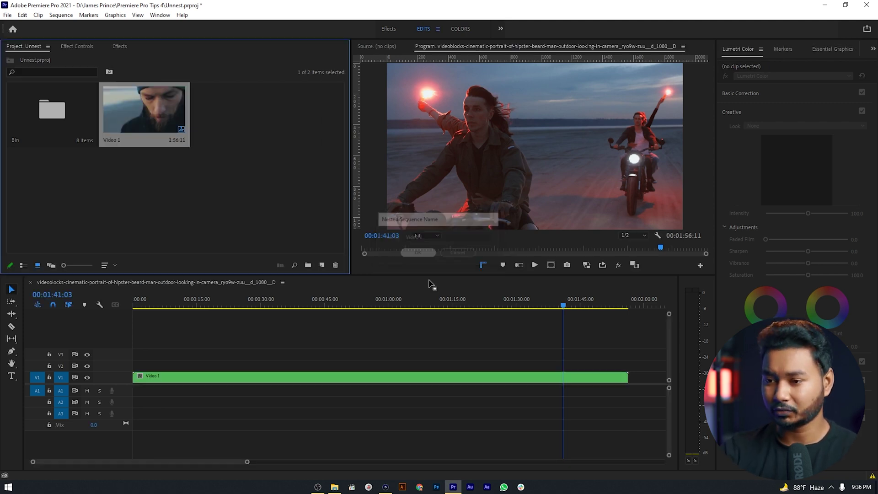
click(333, 305)
drag(333, 306, 375, 310)
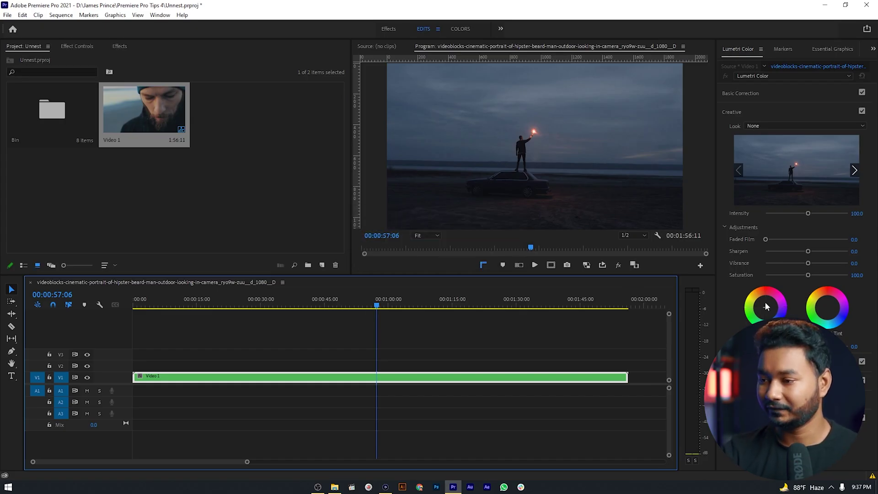
Shift the Video 1 nest toward blue and warm its highlights with the Lumetri colour wheels.
drag(766, 307, 766, 316)
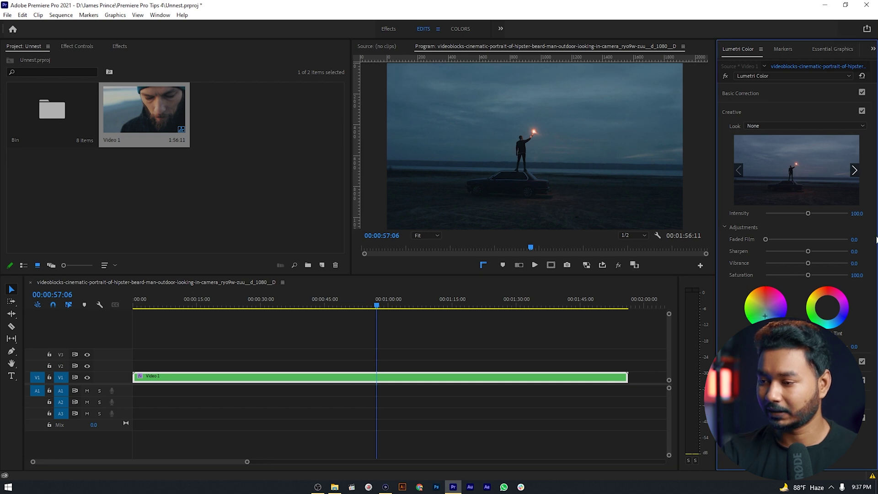
drag(827, 307, 828, 294)
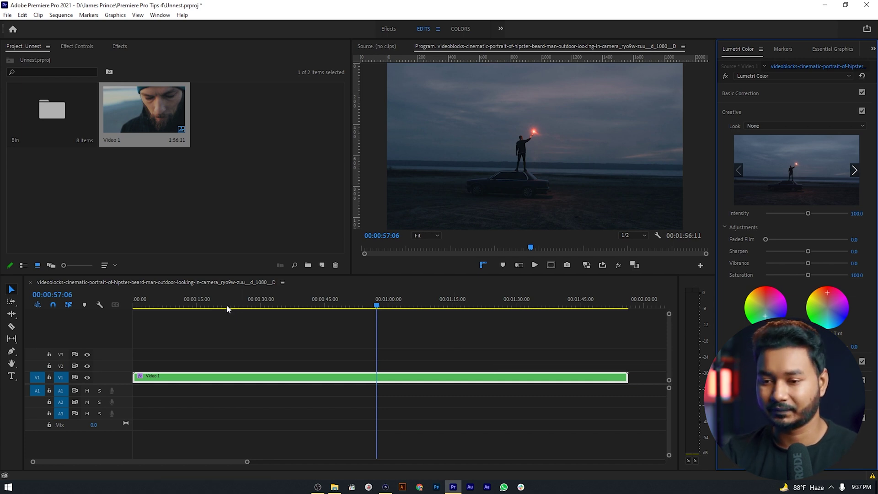
click(209, 305)
Toggle the Lumetri Color effect off and on to compare, then leave it switched off.
click(73, 46)
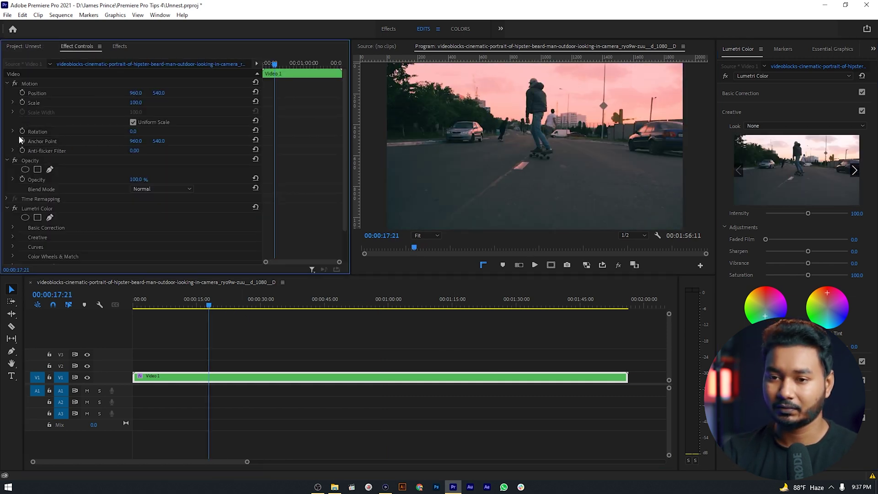
click(18, 209)
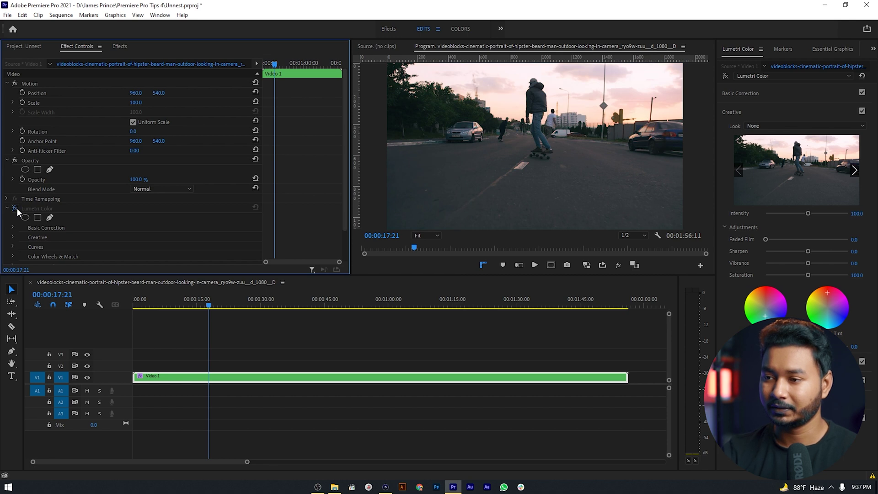
click(17, 209)
click(503, 305)
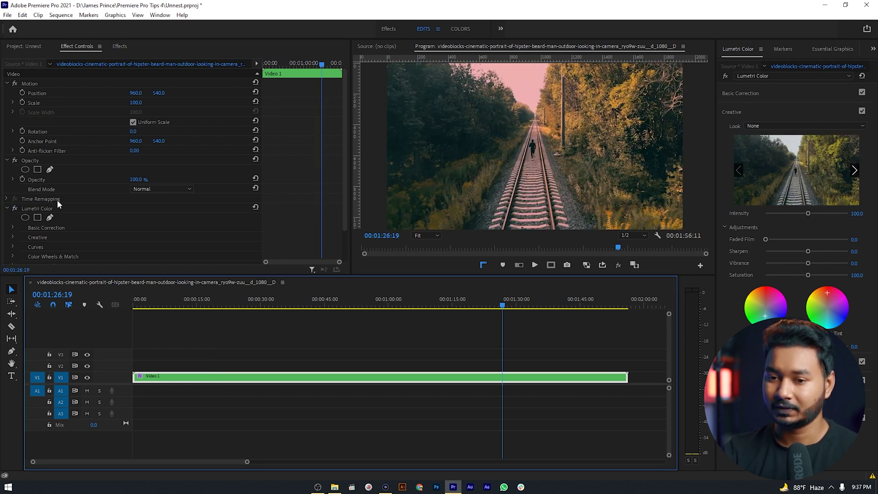
click(15, 209)
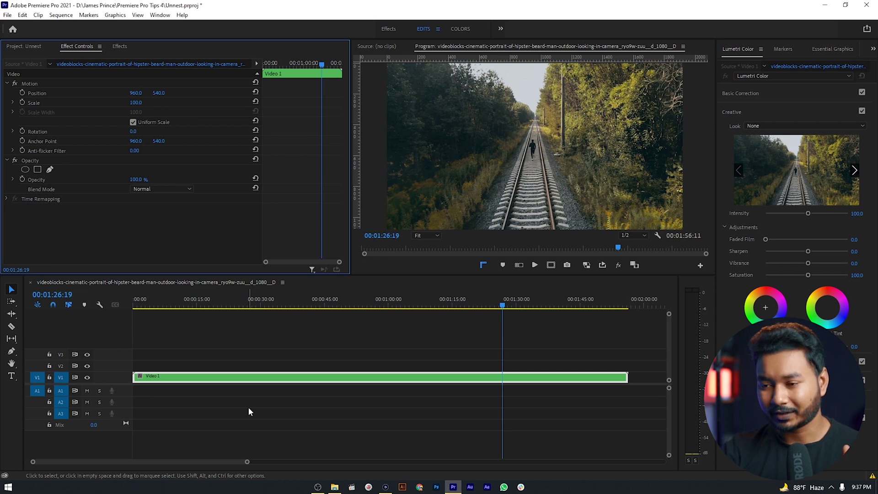
drag(348, 305, 312, 309)
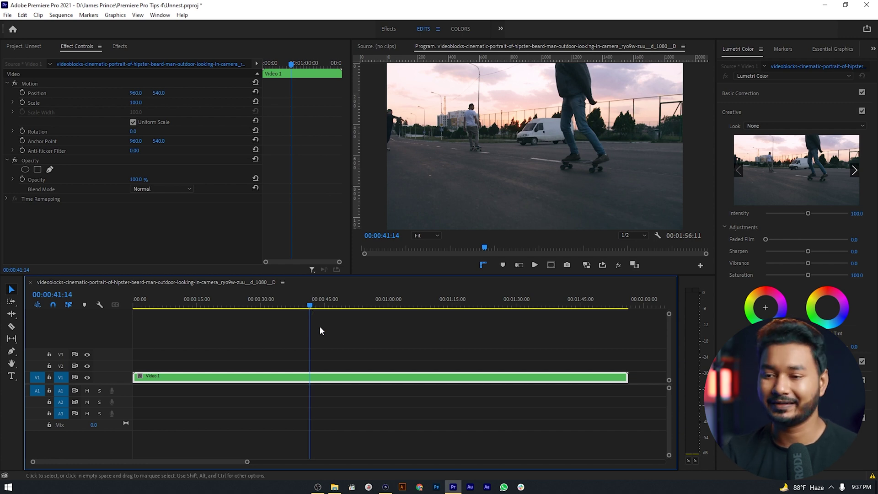
right_click(319, 375)
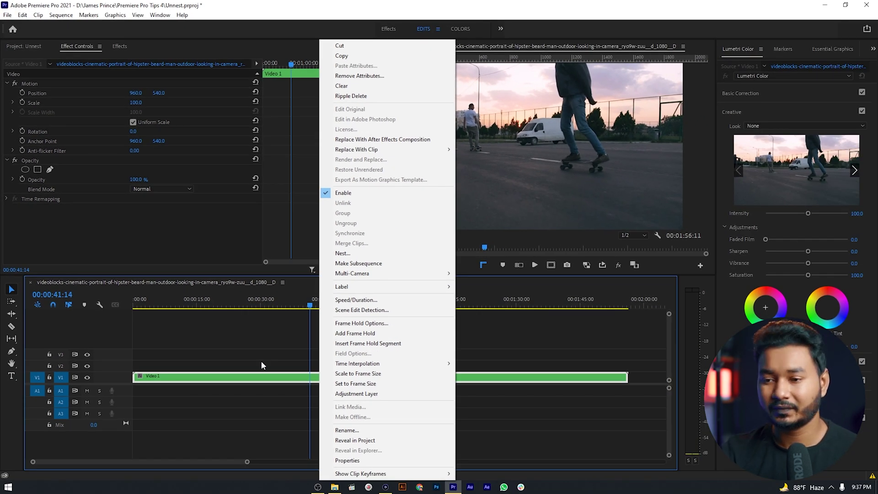
click(261, 361)
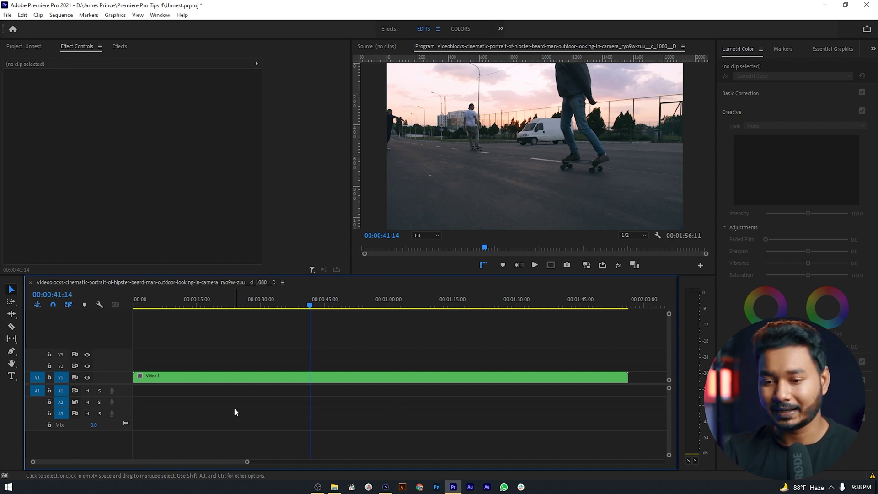
Open the Video 1 nest, select all its clips, and drag them onto V2 of the main sequence.
click(239, 380)
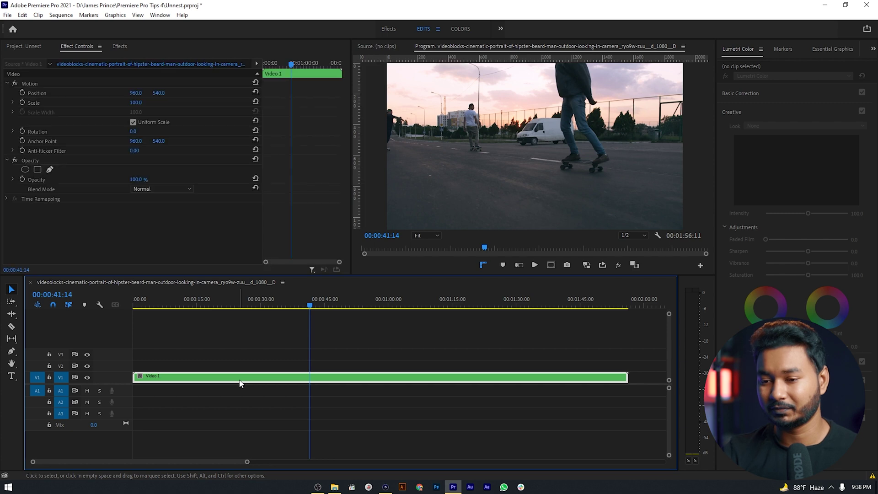
double_click(239, 379)
drag(646, 369, 150, 381)
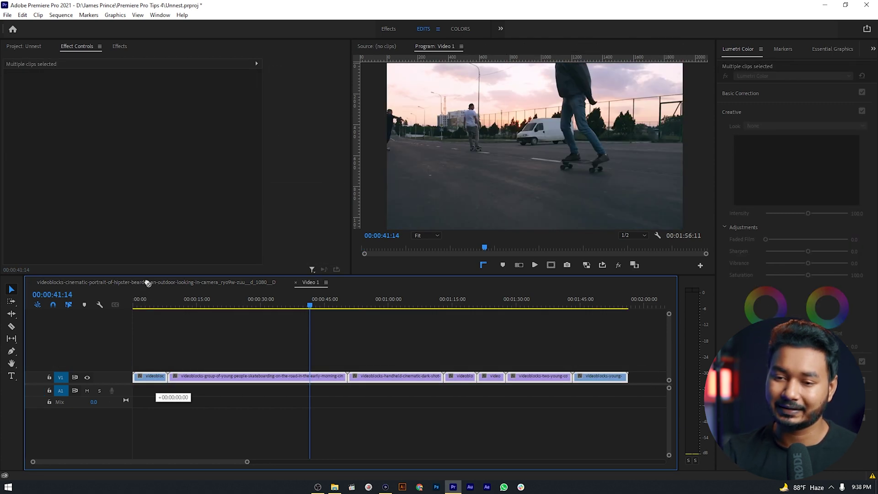
drag(147, 284, 153, 366)
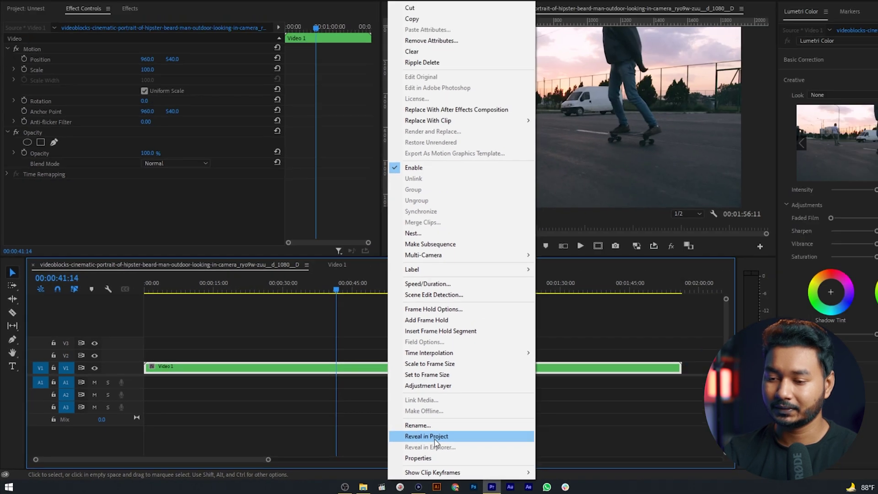
Reveal Video 1 in the Project panel and drop it onto V1 at the start of the sequence.
click(400, 440)
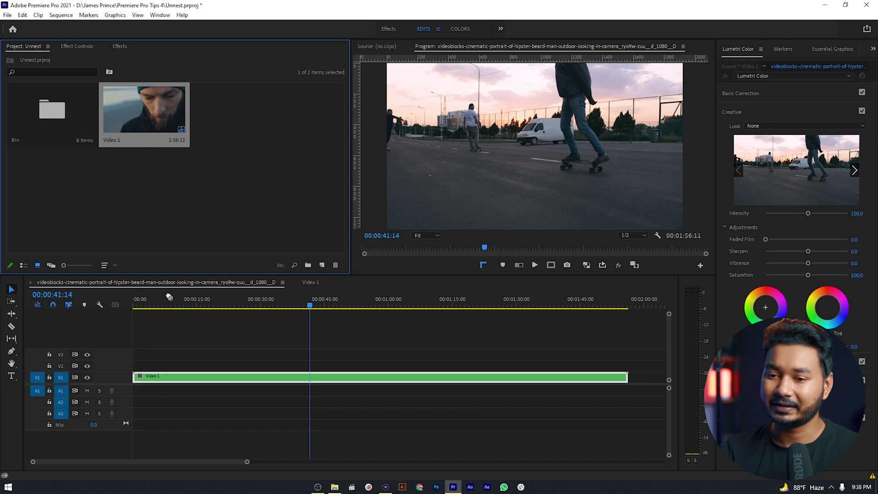
drag(170, 298, 134, 373)
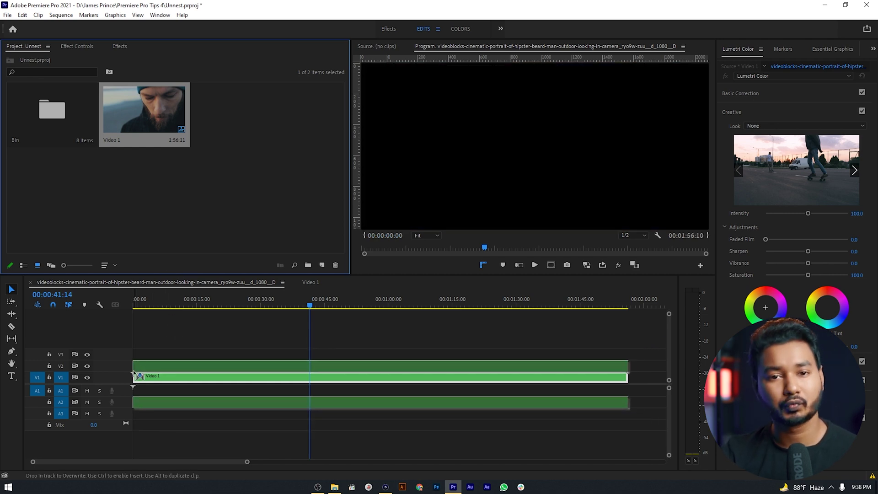
drag(136, 373, 140, 375)
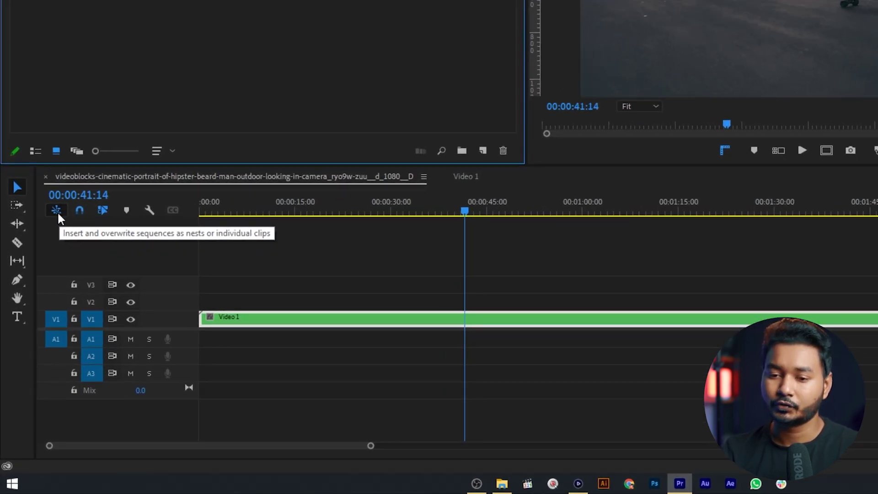
Turn off inserting sequences as nests, then drag Video 1 into the timeline again.
click(58, 212)
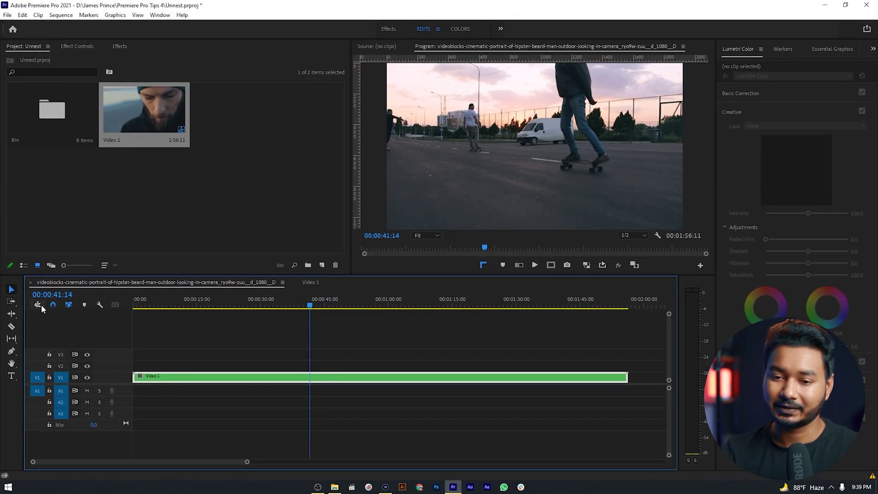
drag(142, 108, 153, 364)
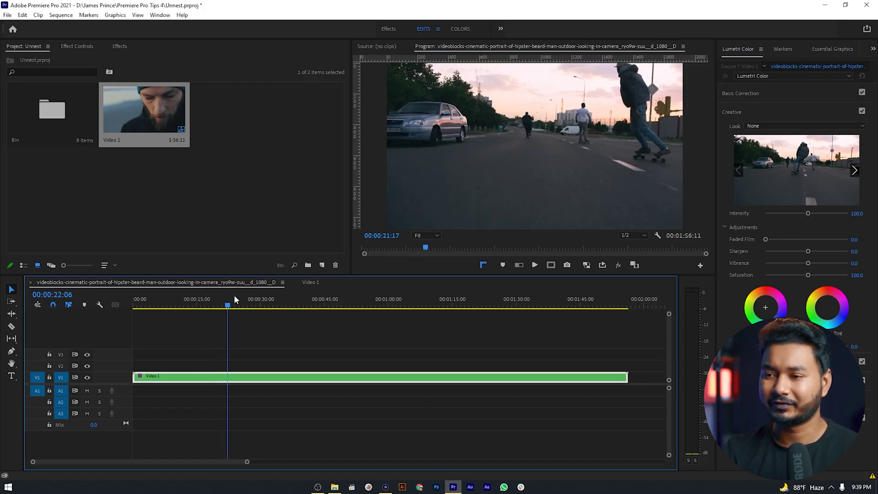
Cut the Video 1 clip at 00:00:19:05 and ripple-trim its start to that point.
drag(234, 299, 304, 301)
key(ctrl+k)
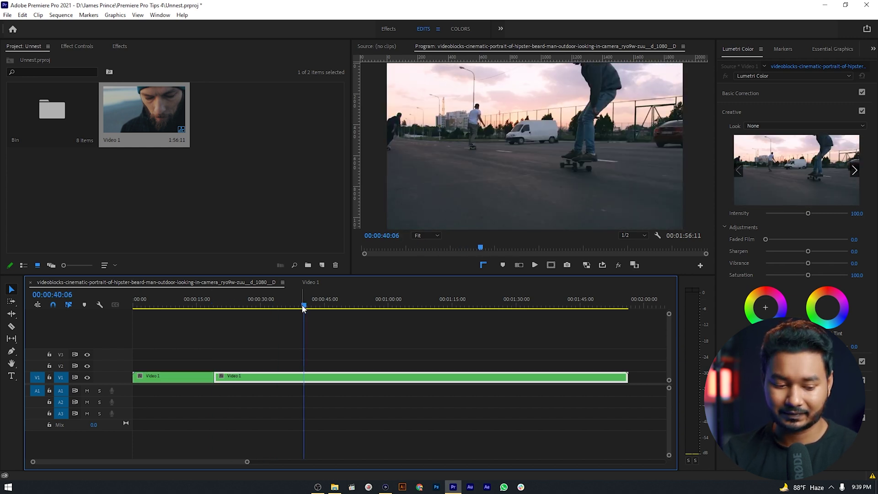
key(q)
Cut at 00:00:55:13 and ripple-delete the span up to about 1:05.
click(369, 306)
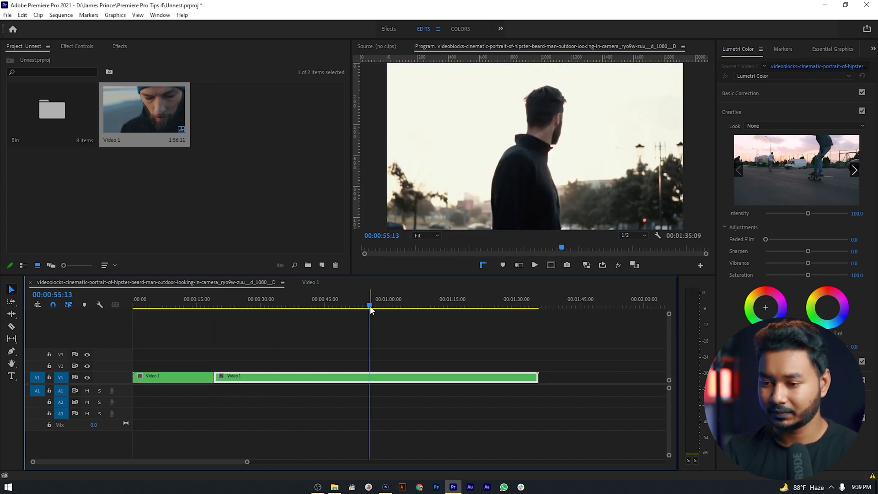
key(ctrl+k)
click(434, 306)
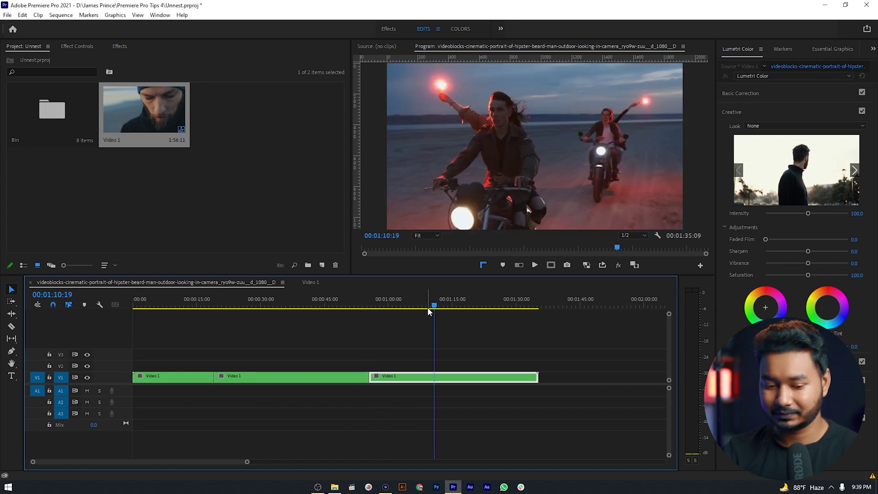
key(q)
click(159, 304)
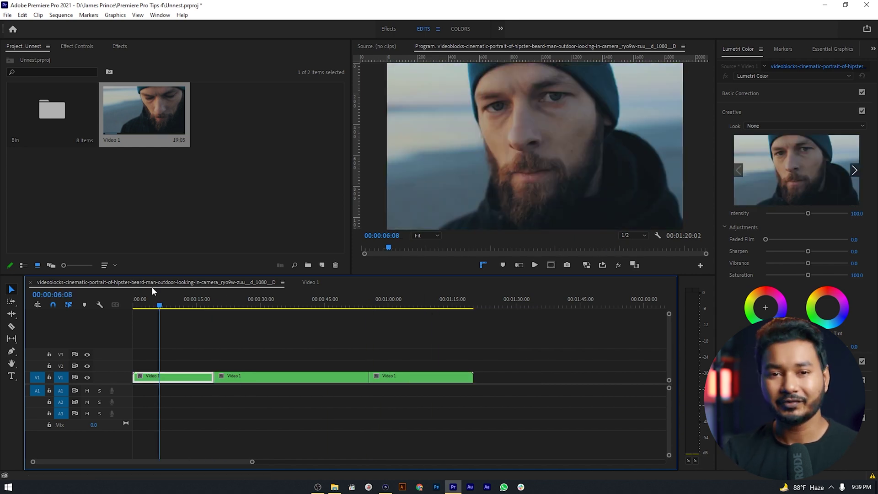
double_click(182, 378)
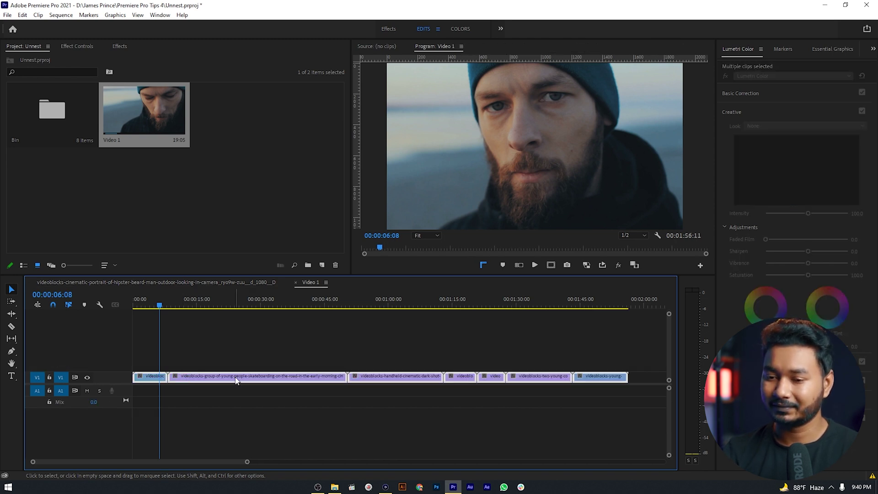
drag(236, 380, 183, 366)
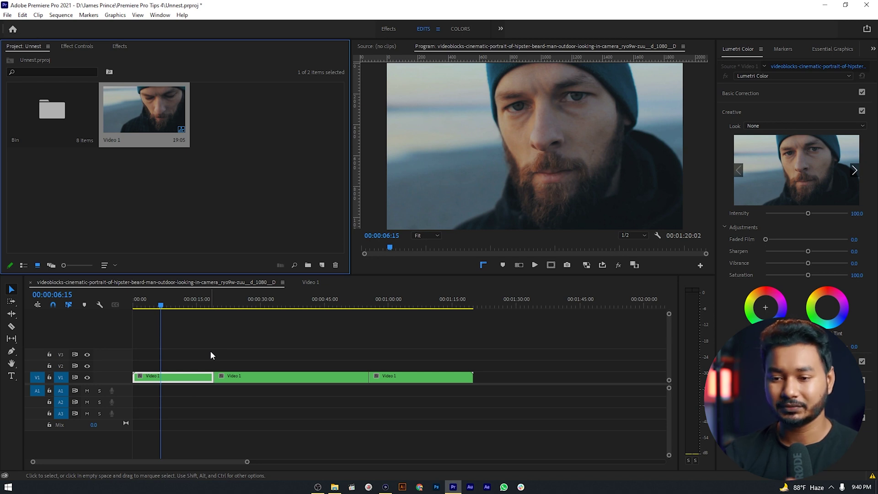
Reveal the first segment's Video 1 source and drop its clips onto V2 at the sequence start.
double_click(183, 380)
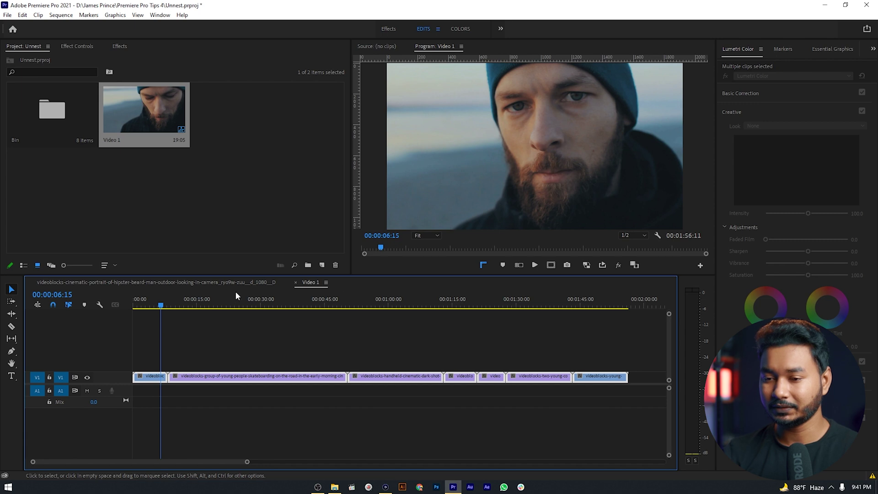
click(186, 281)
right_click(182, 377)
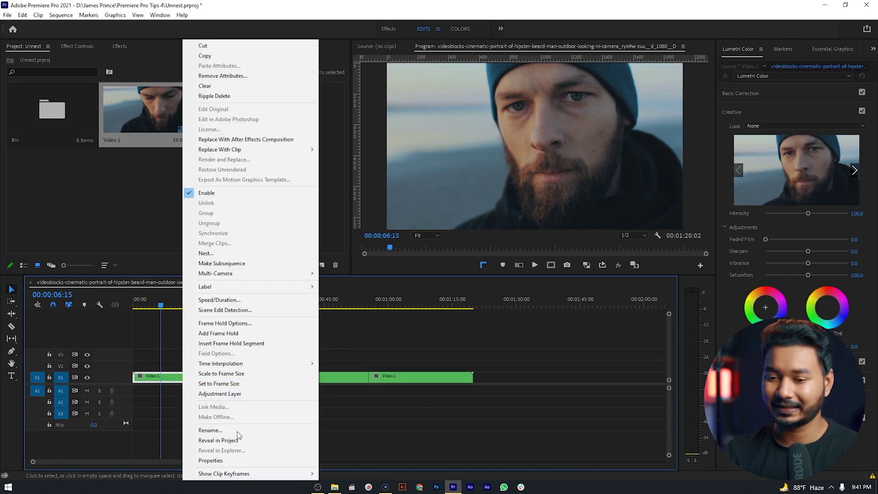
click(236, 440)
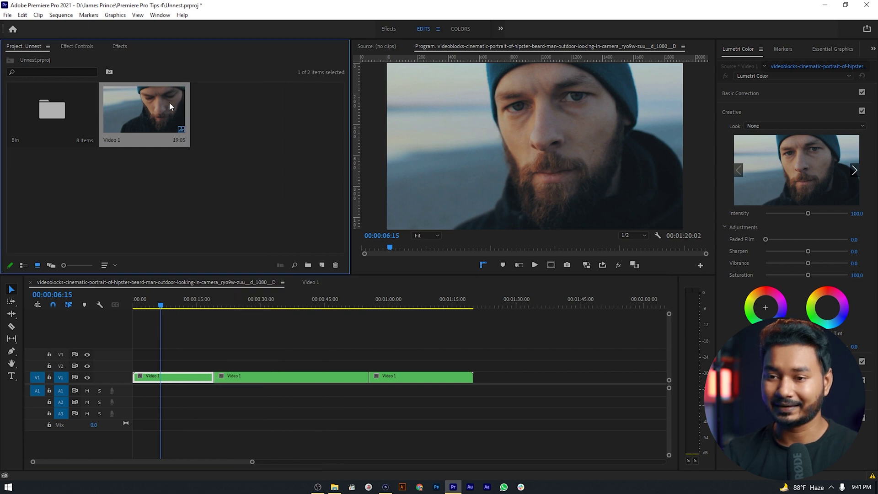
drag(157, 231, 164, 366)
click(259, 303)
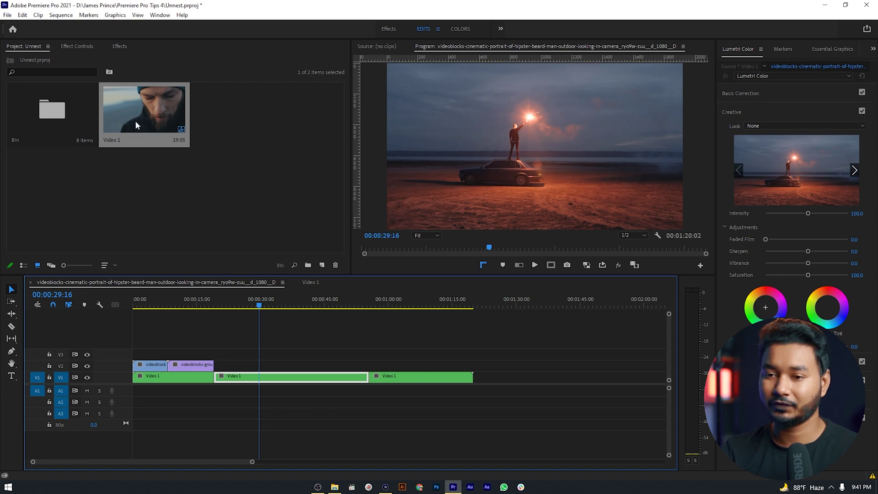
drag(135, 120, 231, 248)
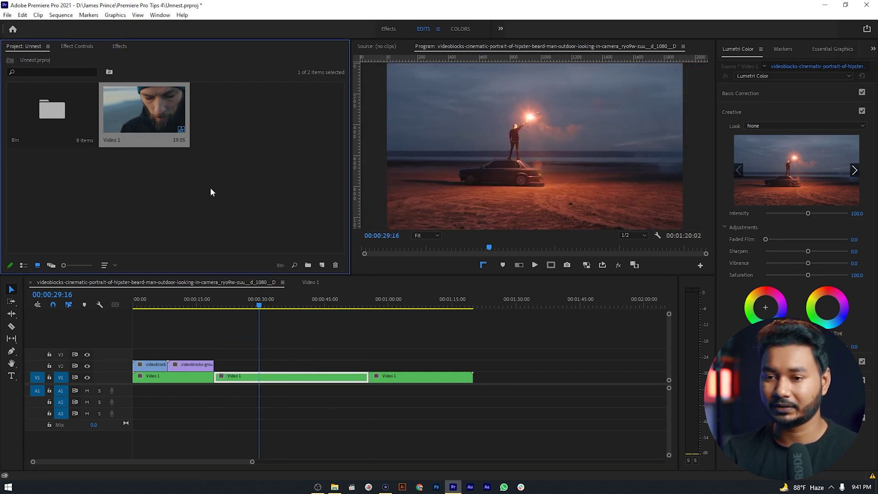
Reveal the middle segment's source and align Video 1's clips on V2 above the middle segment.
double_click(269, 383)
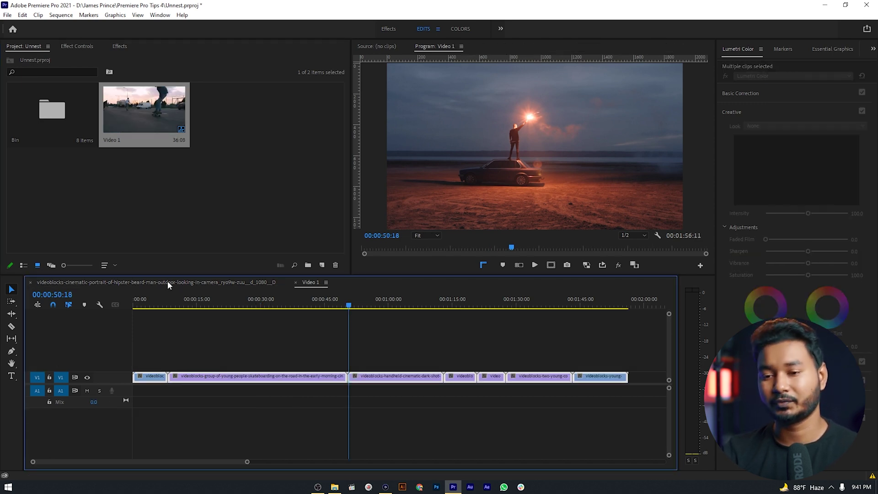
click(167, 280)
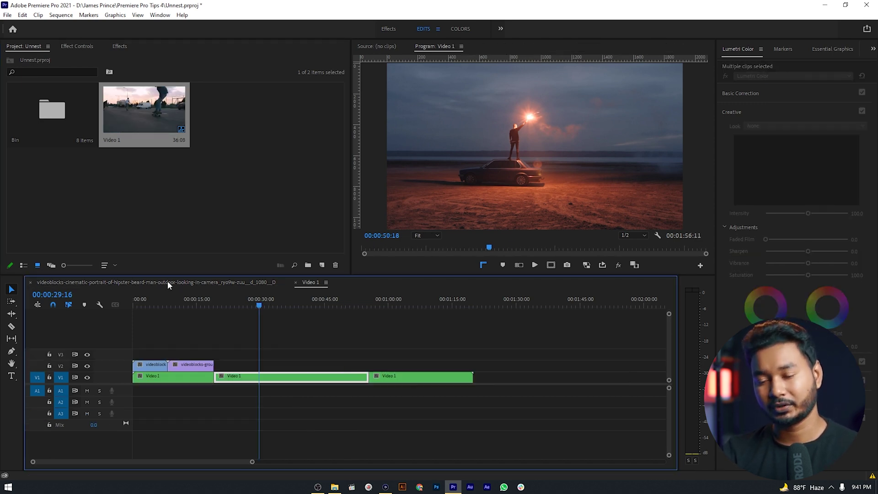
right_click(259, 379)
click(284, 448)
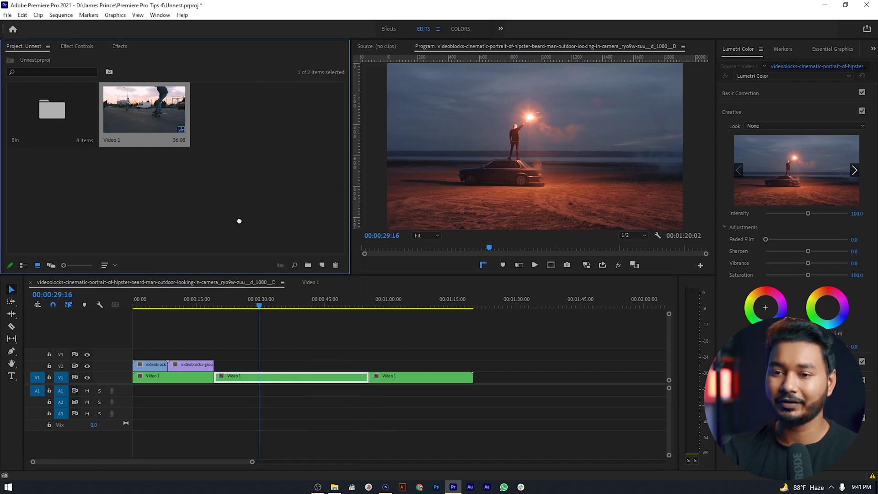
drag(264, 266, 298, 366)
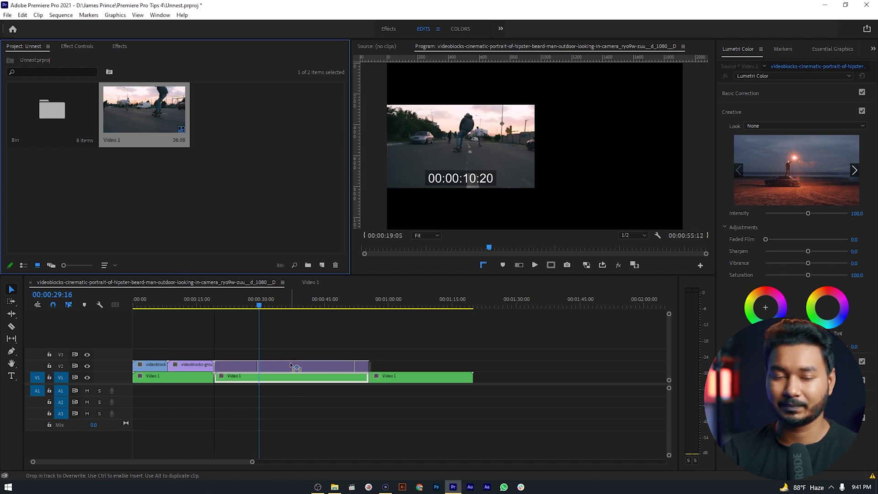
drag(291, 365, 295, 366)
drag(383, 309, 402, 310)
Reveal the third Video 1 segment's source sequence in the Project panel.
double_click(389, 377)
click(196, 283)
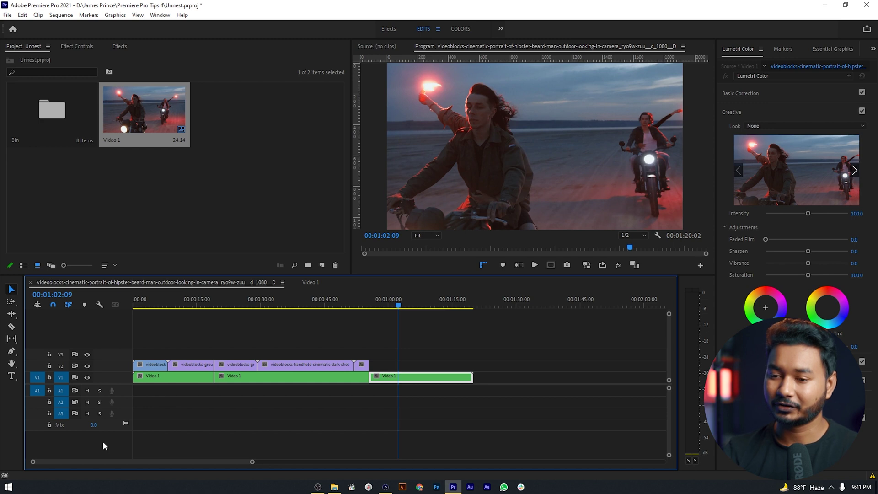
right_click(142, 117)
right_click(408, 374)
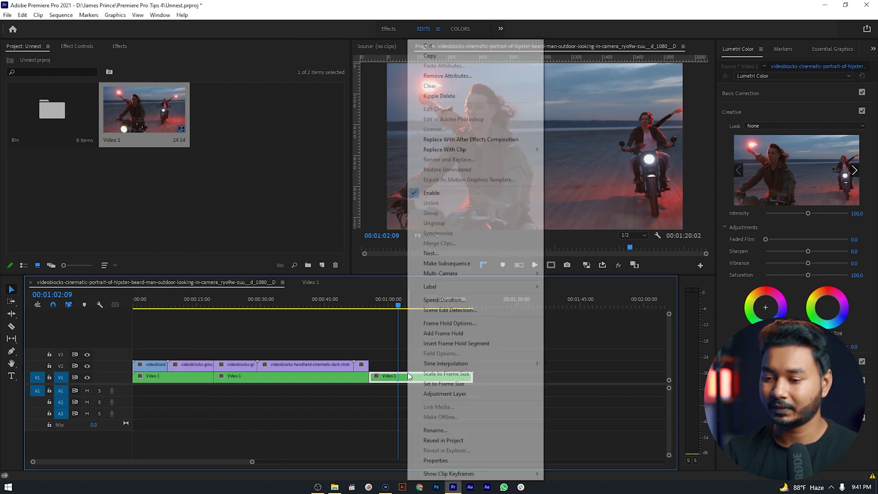
click(457, 441)
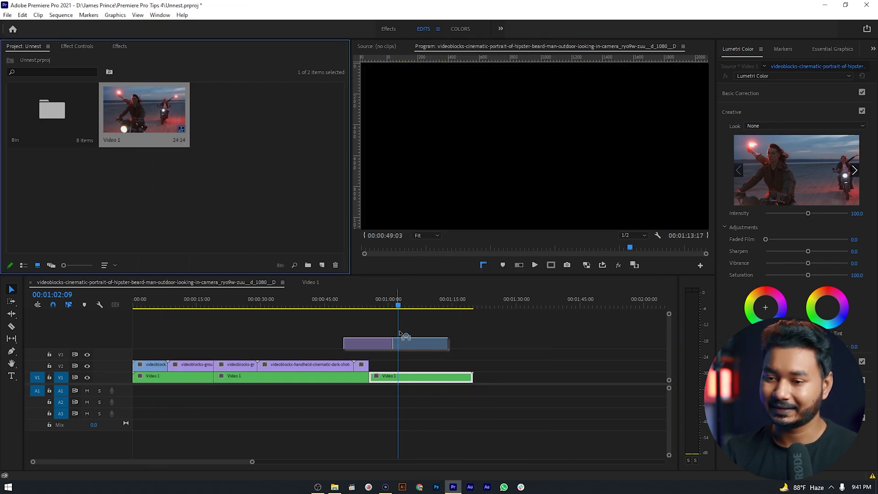